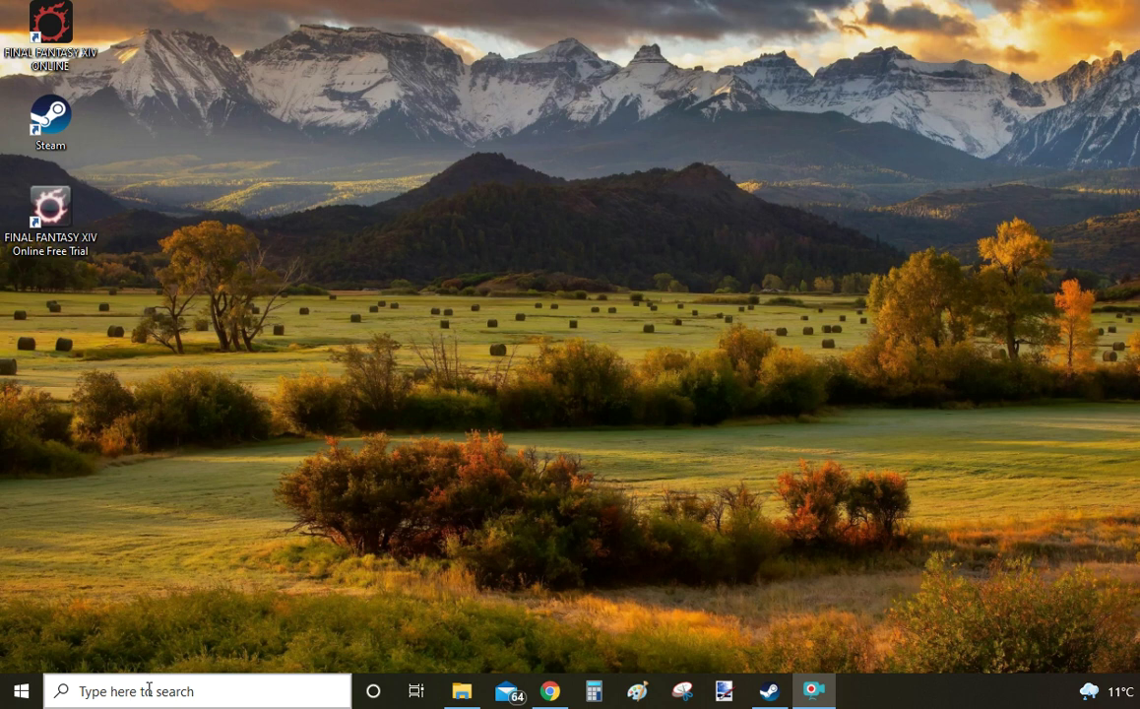
- Search 'remove' from the taskbar and open Add or remove programs (Apps & features)
click(149, 689)
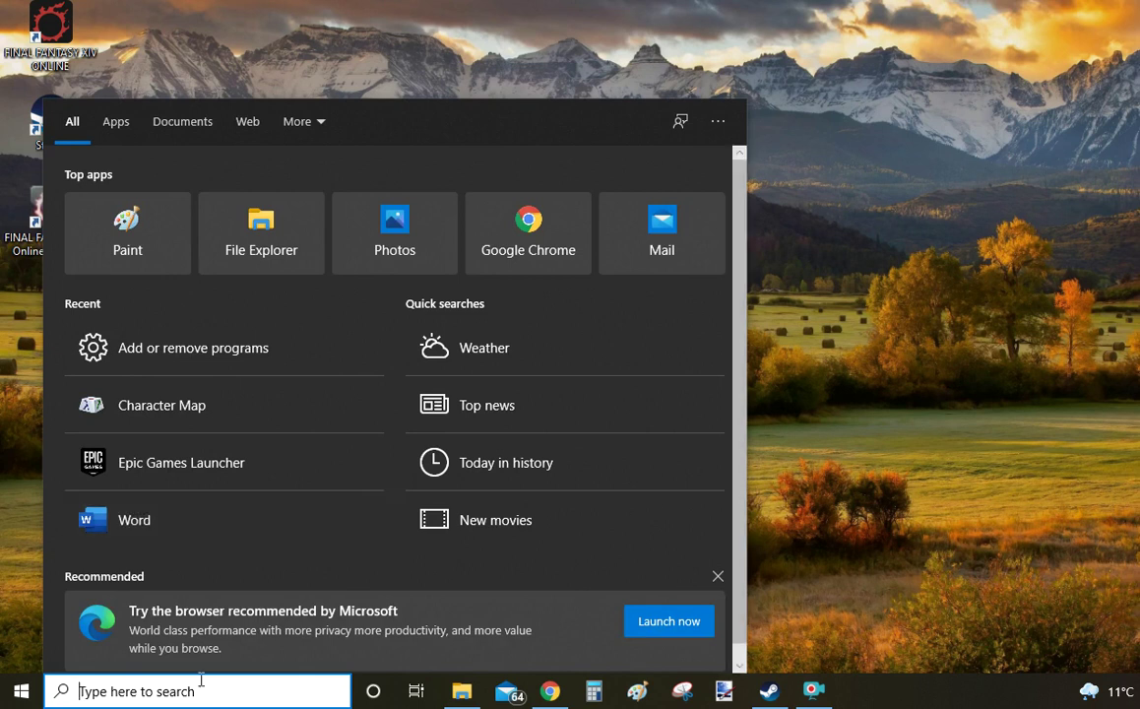
text(rev)
key(BackSpace)
text(move)
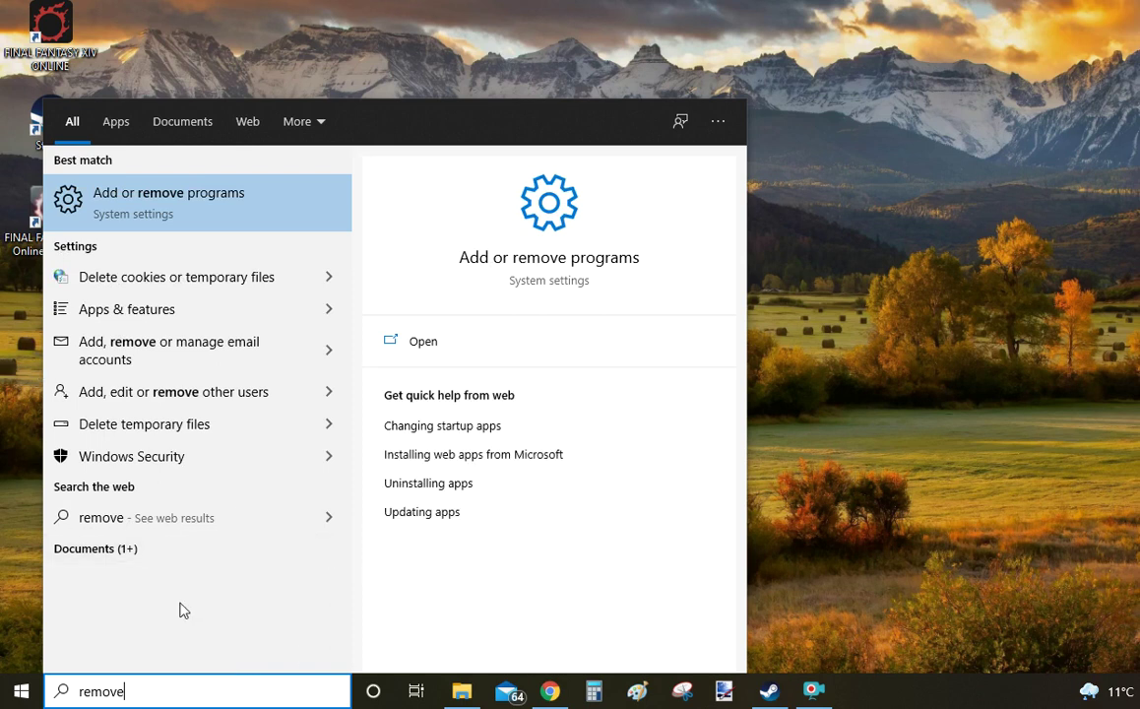
click(118, 207)
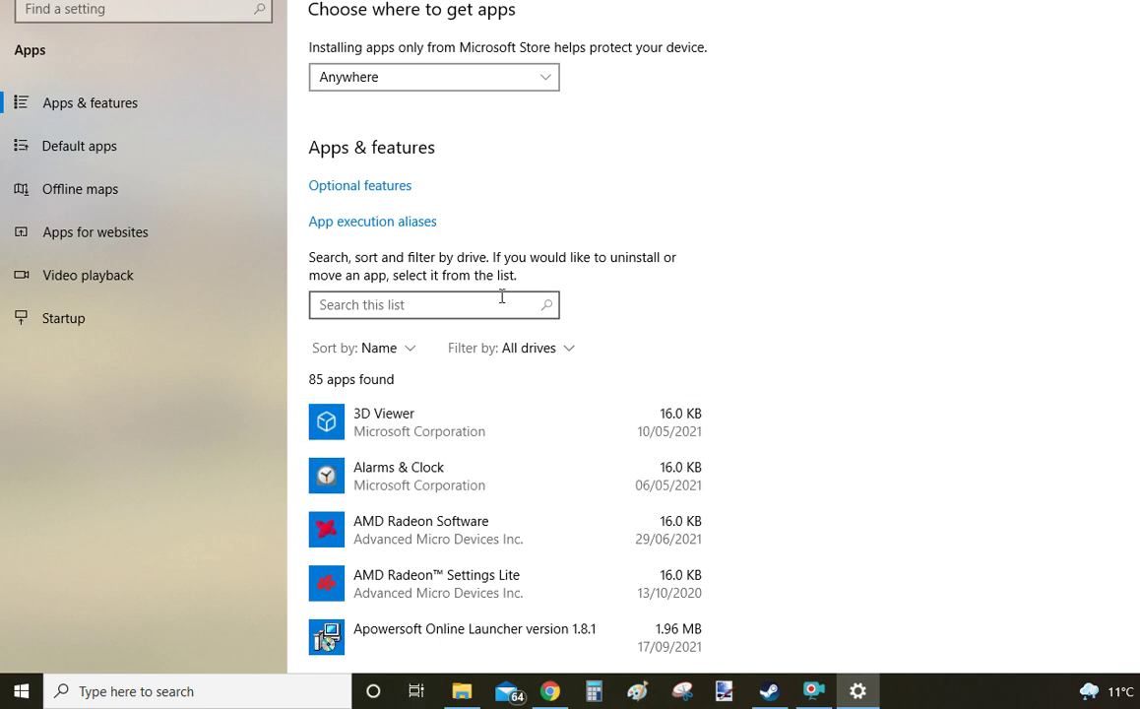
- Filter the installed apps by 'final' and select FINAL FANTASY XIV ONLINE
click(337, 303)
text(final)
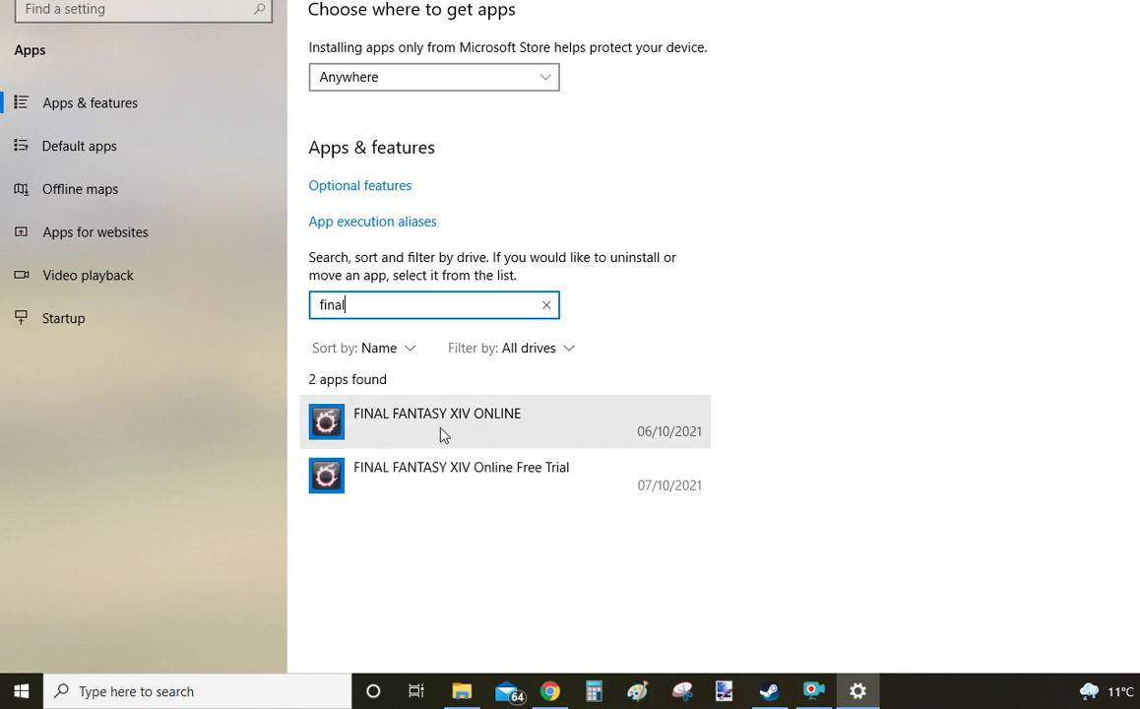
click(411, 426)
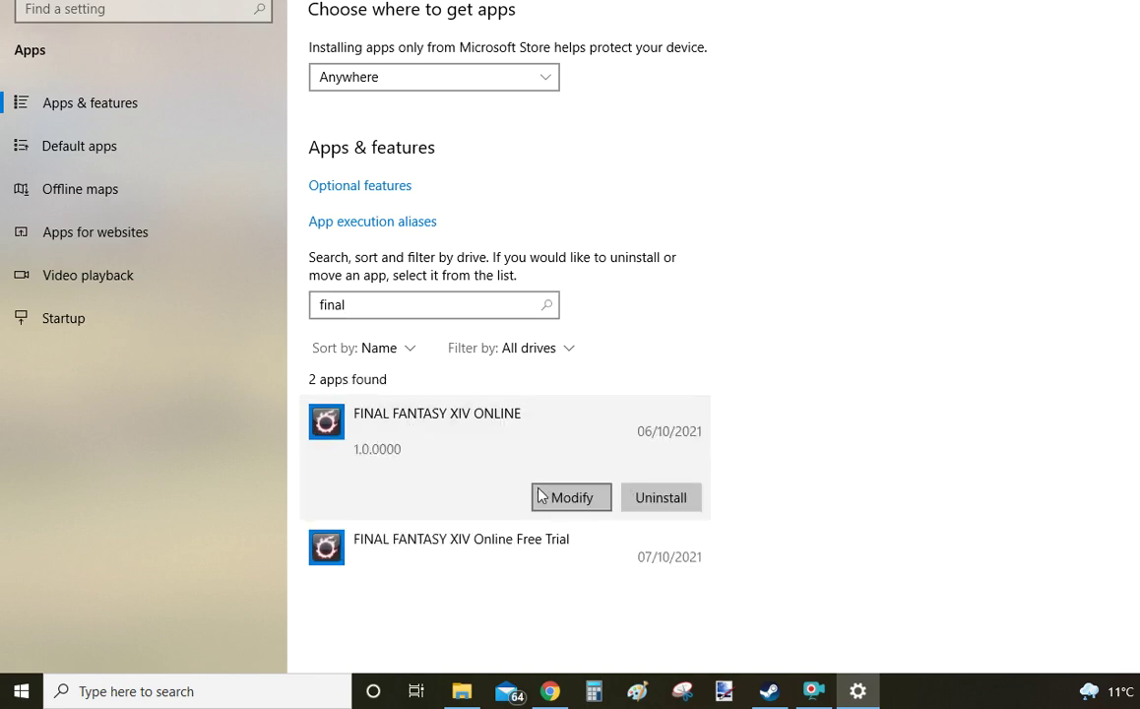
- Bring up its Uninstall confirmation, dismiss it, and close Settings with Alt+F4
click(655, 500)
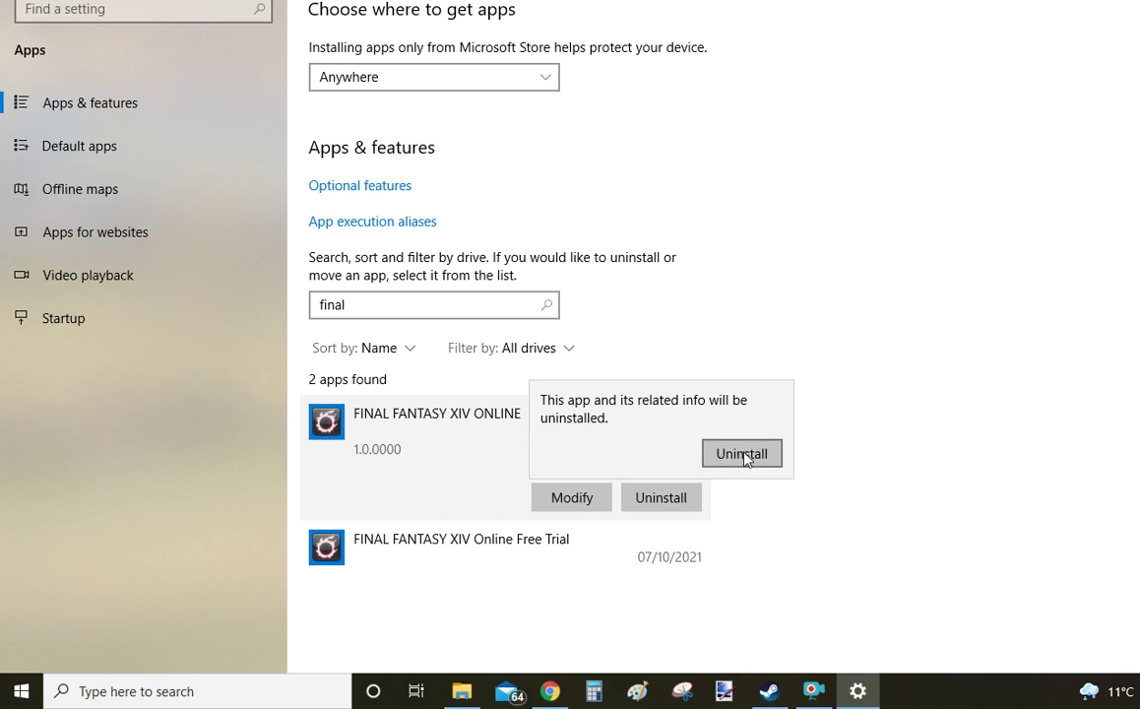
click(859, 287)
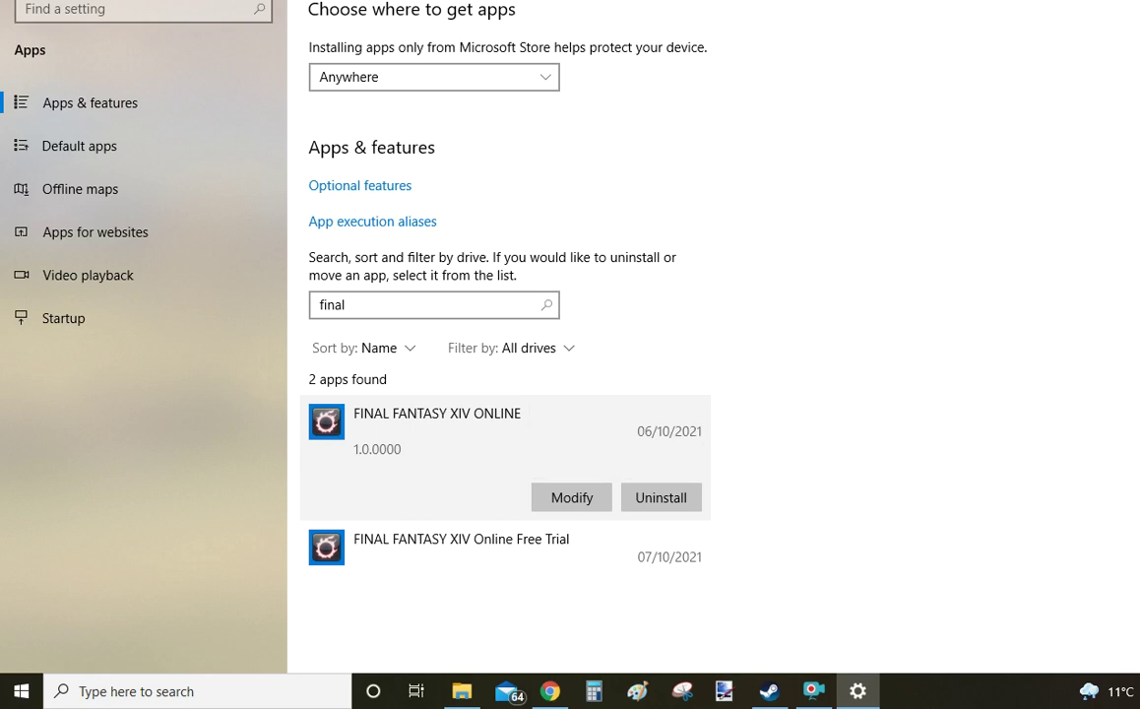
key(alt+F4)
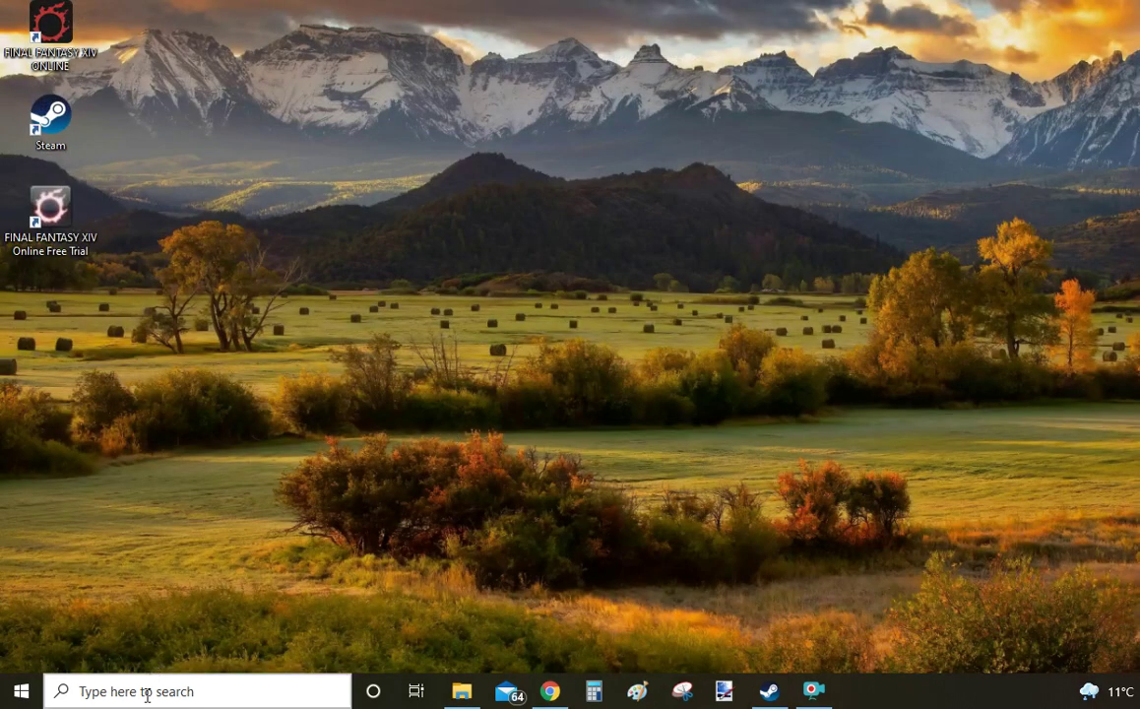
- Search 'final' and choose Uninstall from the FINAL FANTASY XIV result's context menu
click(146, 696)
click(960, 371)
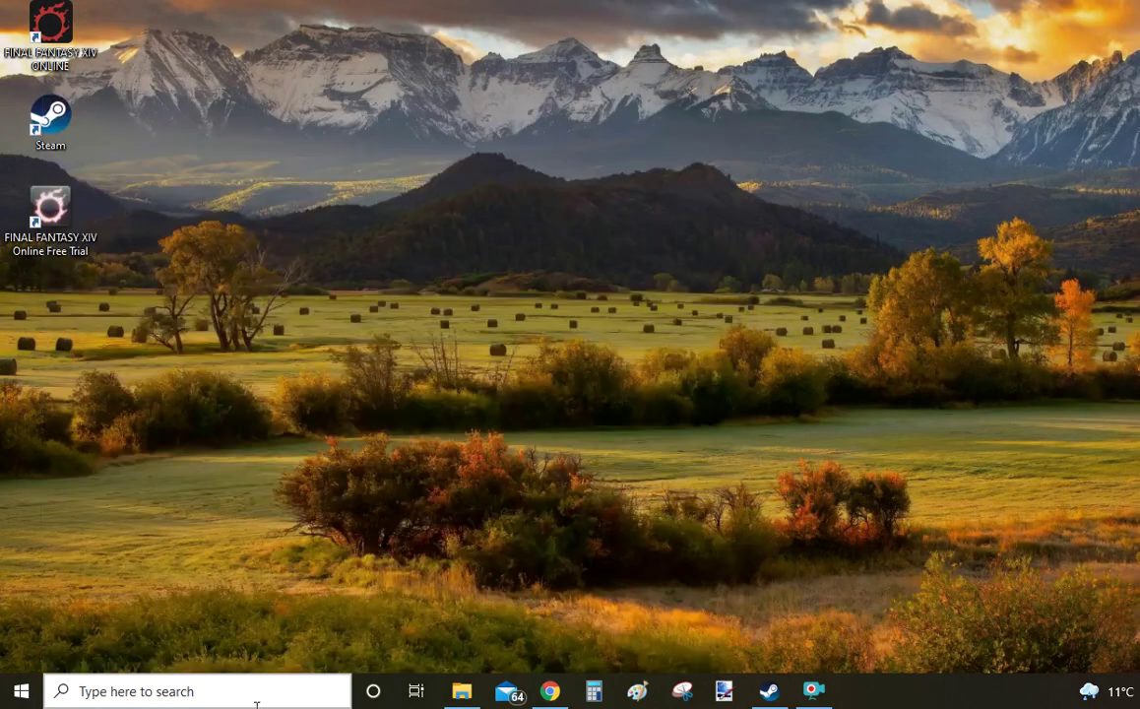
click(137, 692)
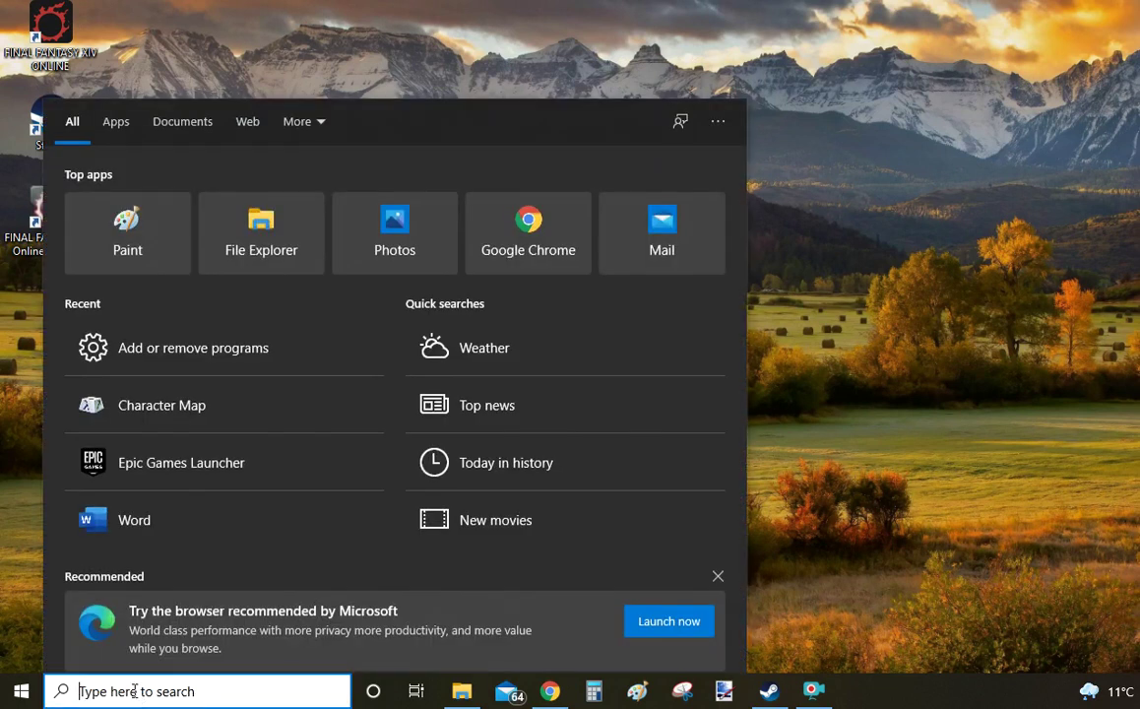
text(final)
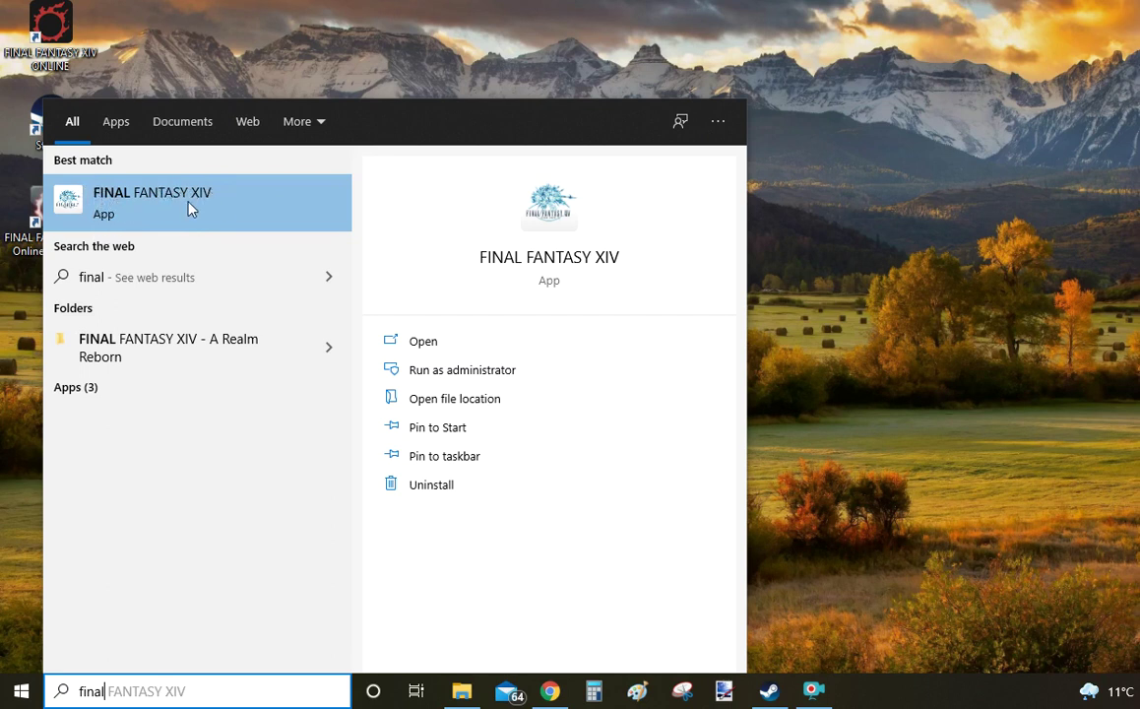
right_click(120, 196)
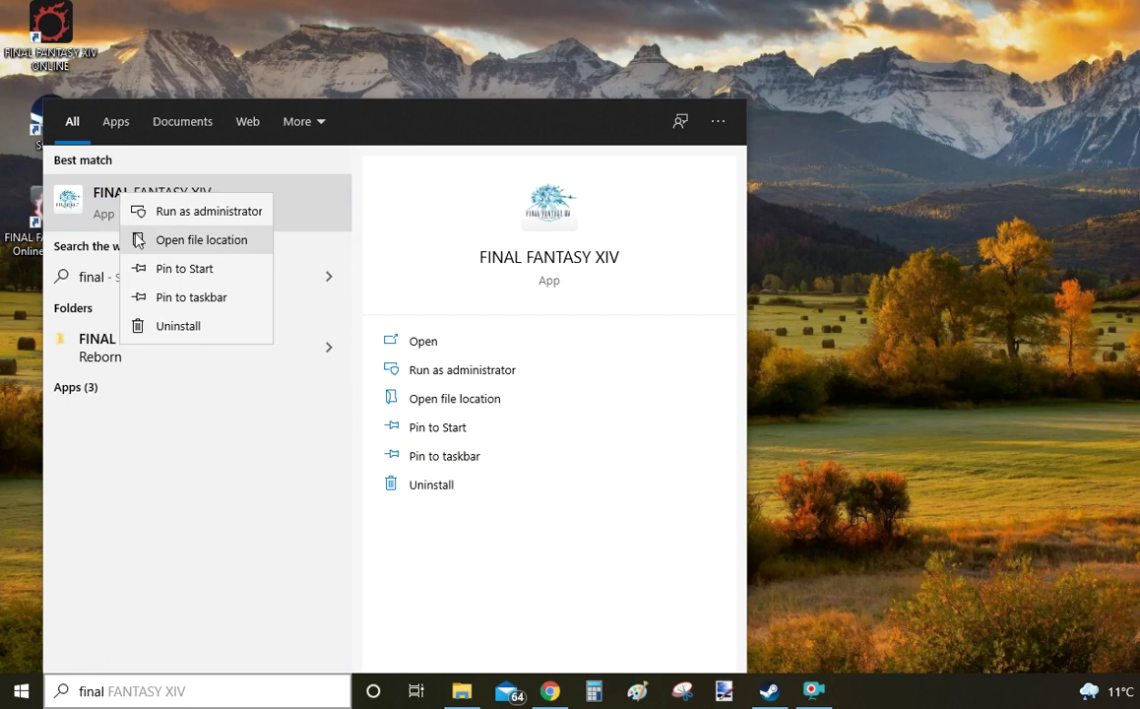
click(202, 330)
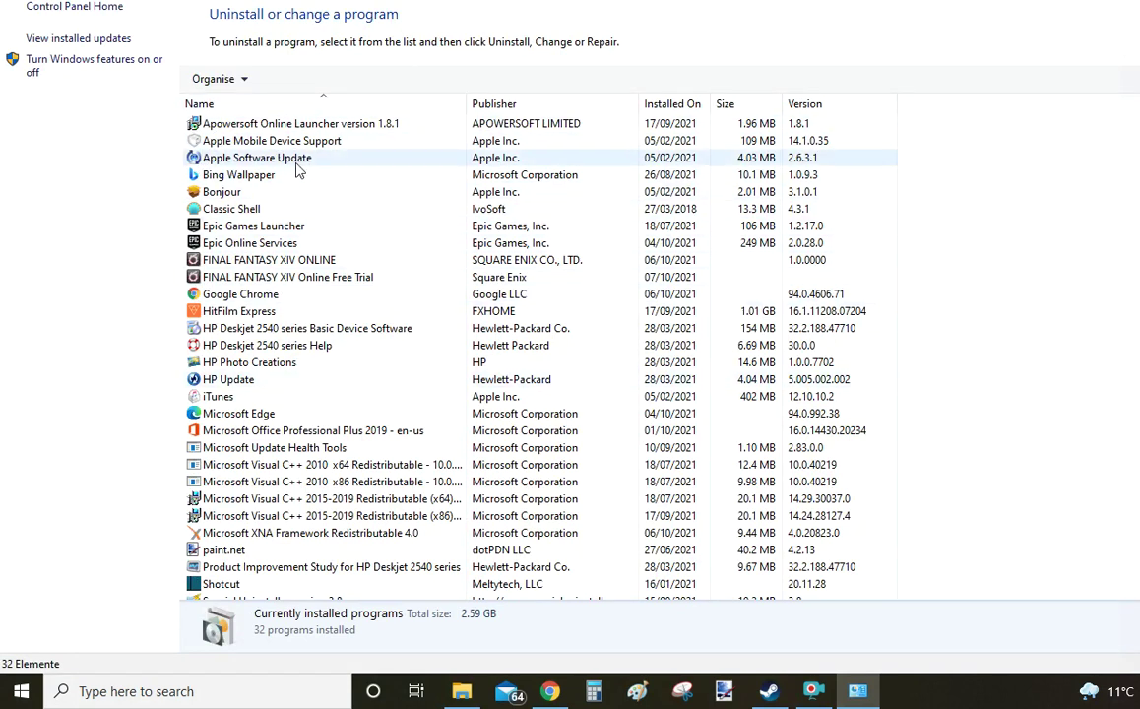
- Select FINAL FANTASY XIV ONLINE in the Programs and Features list
scroll(307, 295, down, 2)
scroll(295, 394, up, 2)
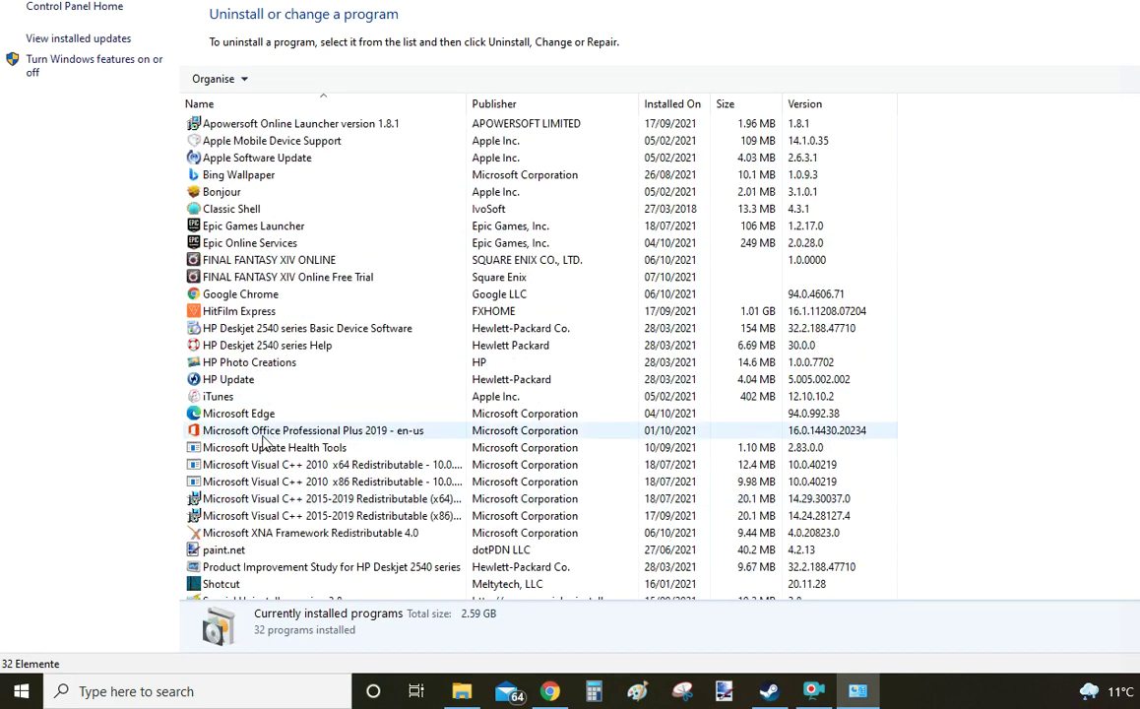
scroll(224, 187, down, 2)
scroll(246, 443, up, 2)
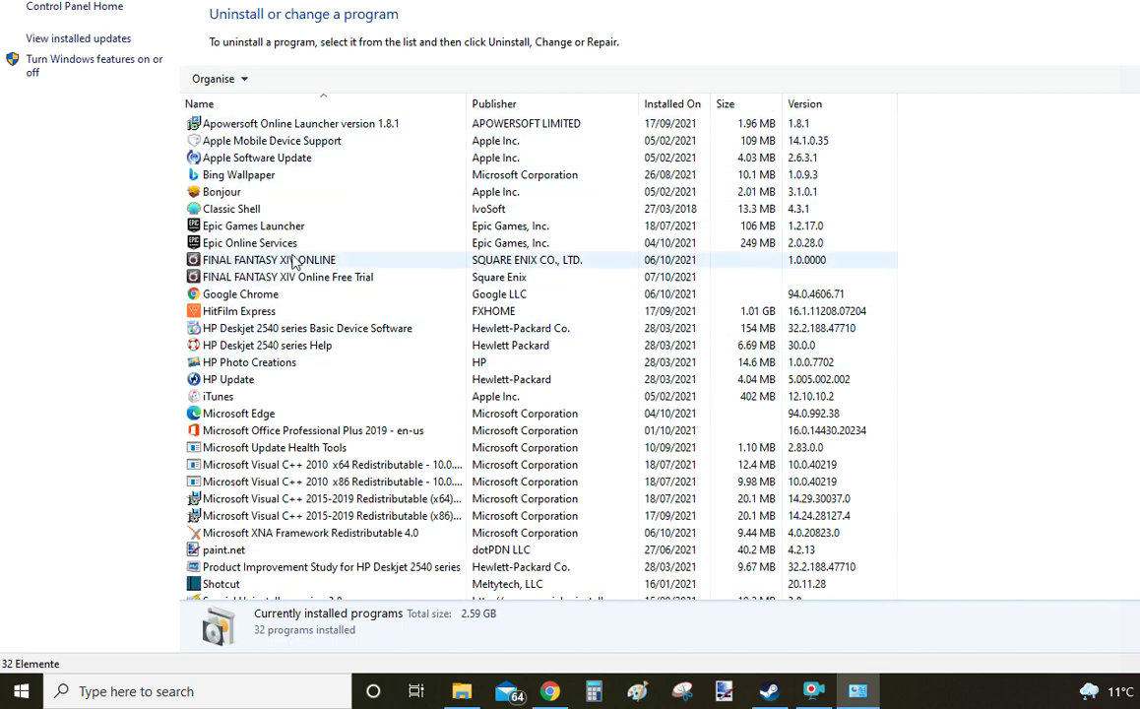
click(305, 264)
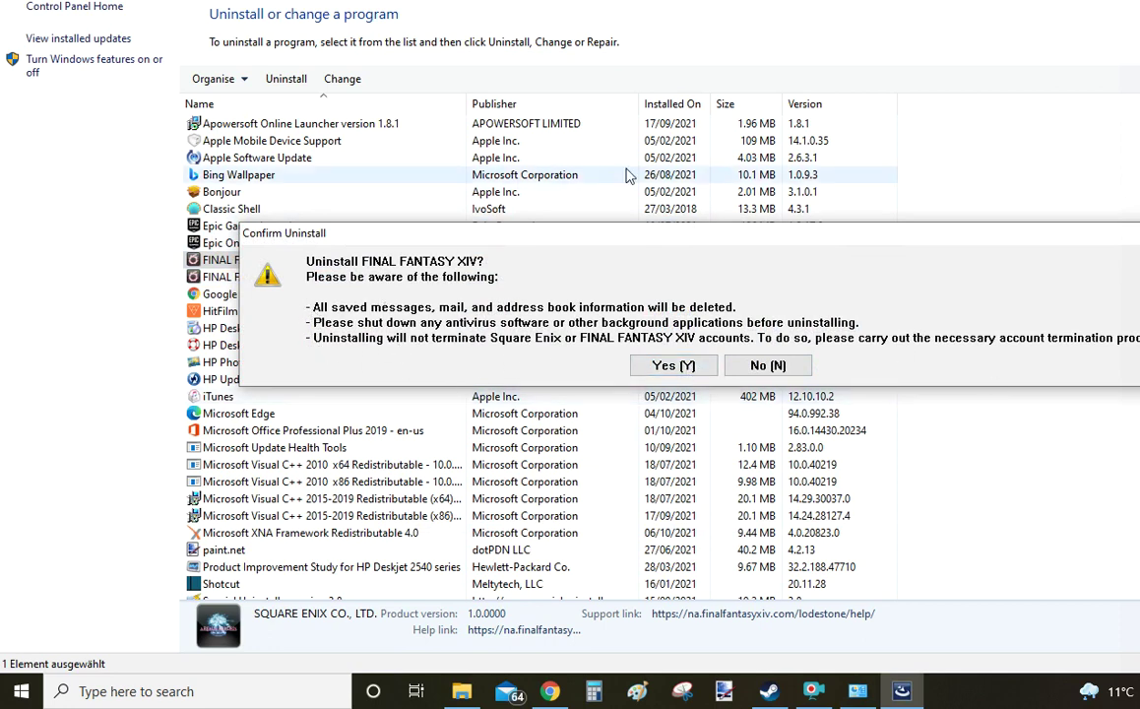
- Decline the uninstall, dismiss the canceled notice, and close Programs and Features
click(767, 367)
click(787, 520)
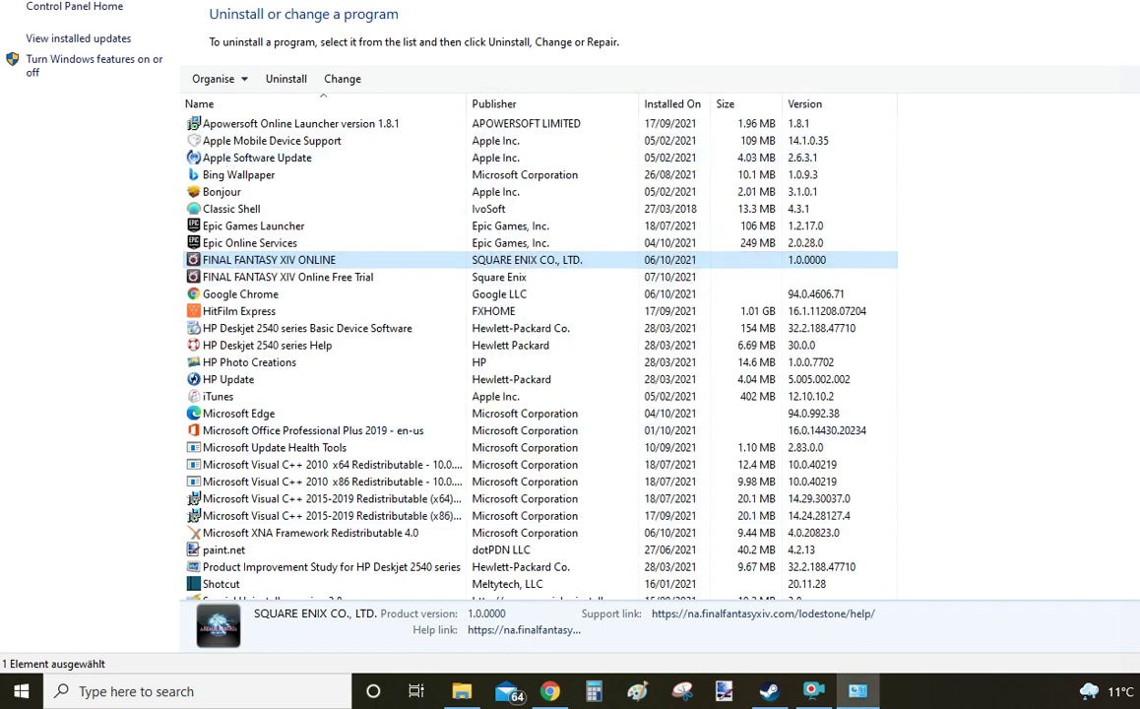
key(alt+F4)
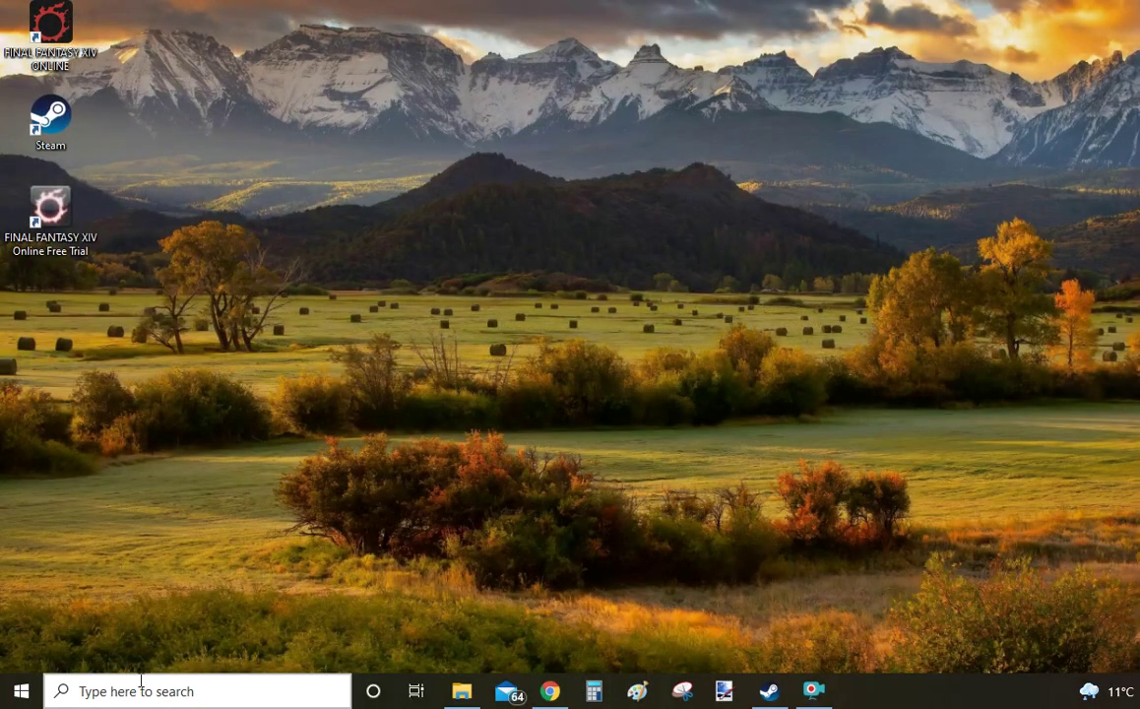
- Search 'ffxivsetup' and launch the ffxivsetup.exe installer
click(146, 693)
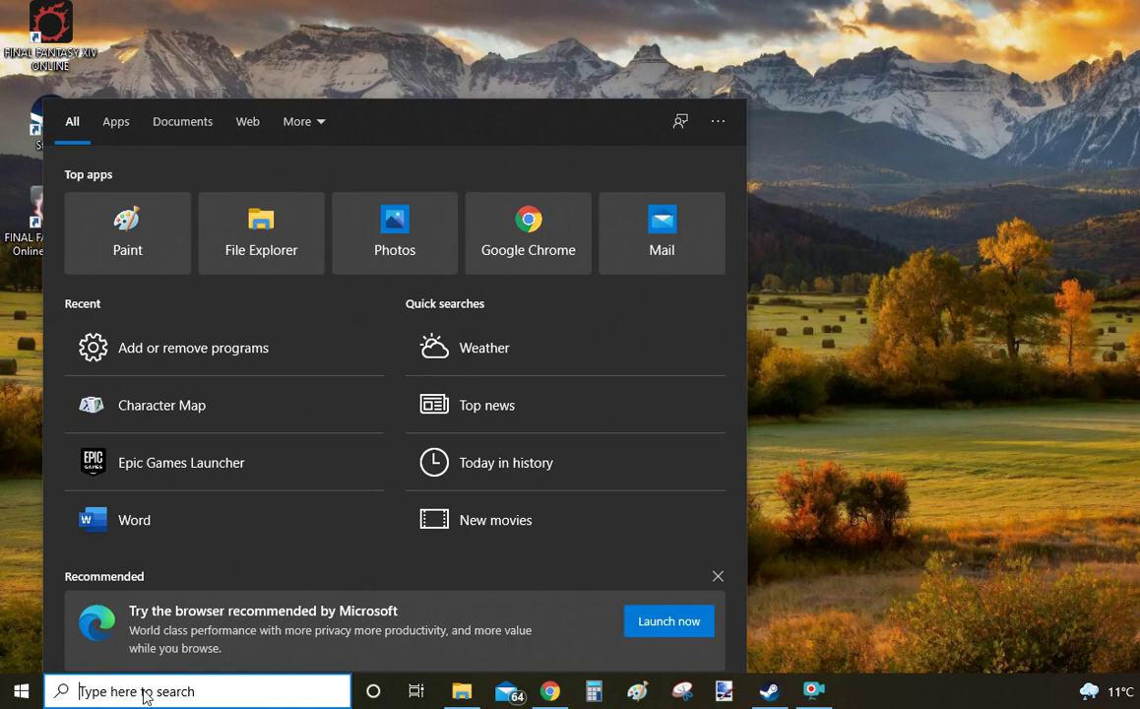
text(ffxivsetup)
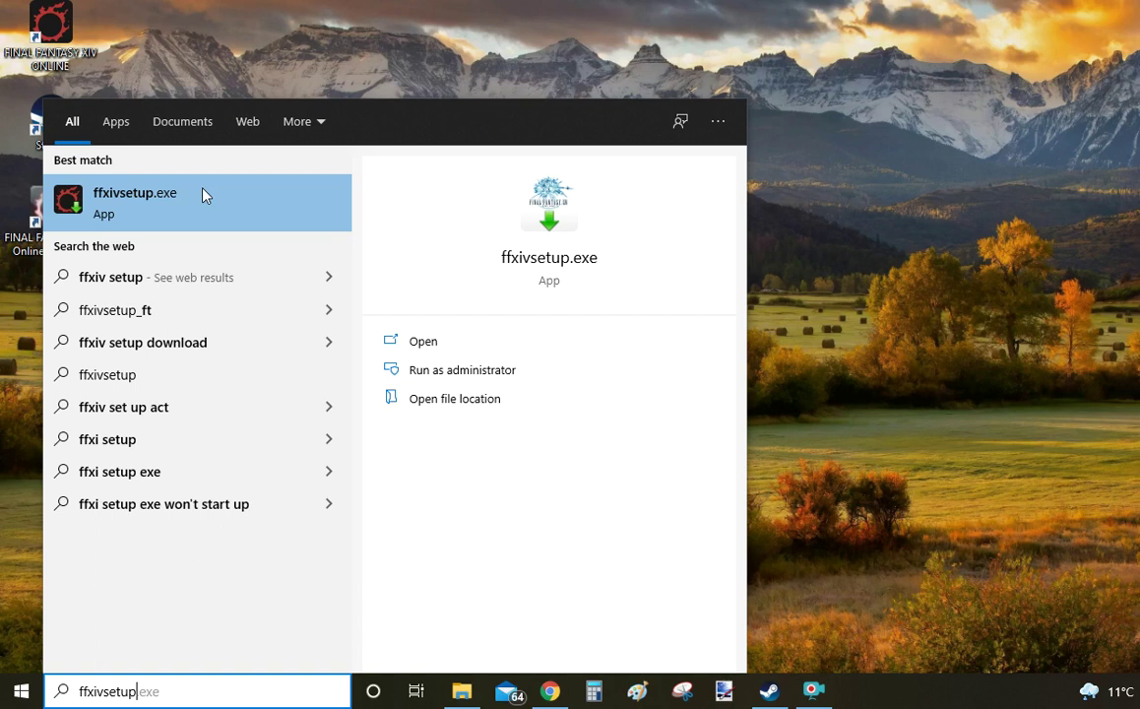
click(124, 206)
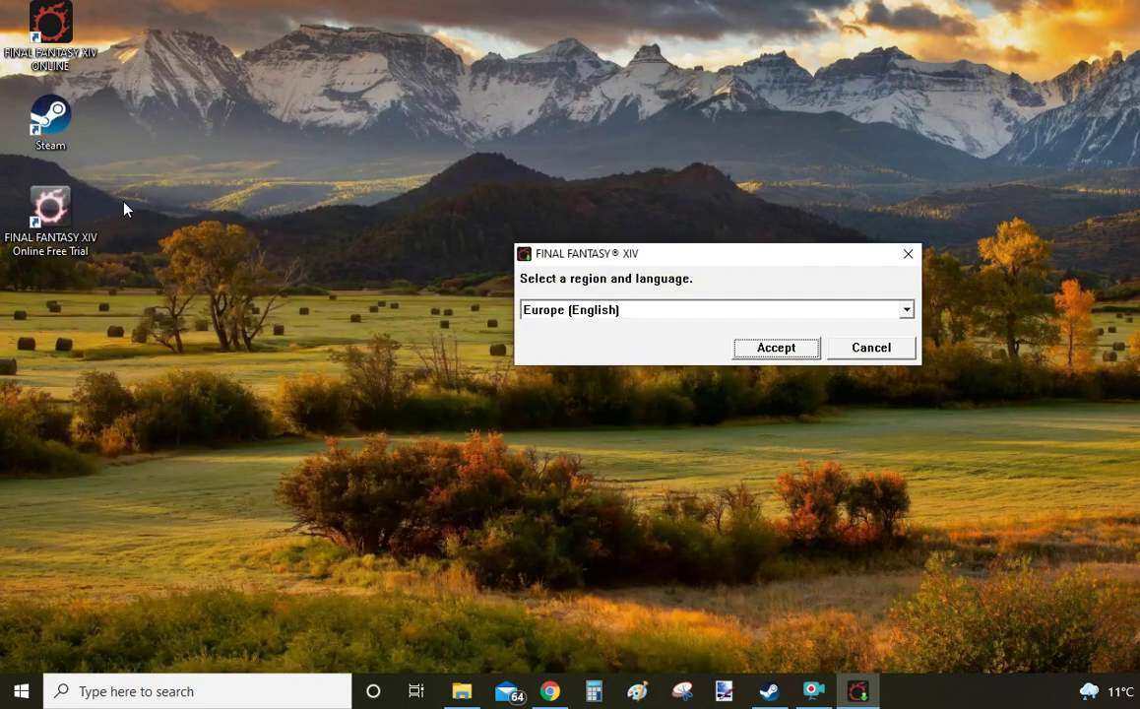
- Accept Europe (English), confirm the uninstall, close the canceled wizard, and bring up Steam
drag(614, 246, 414, 232)
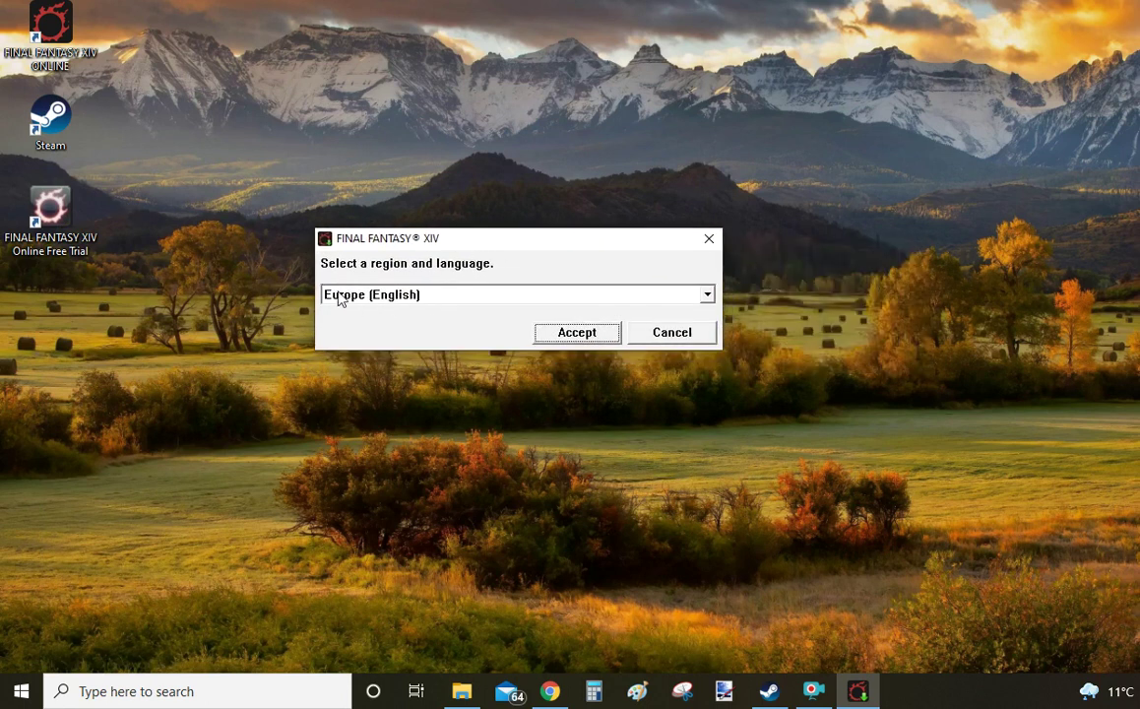
click(589, 335)
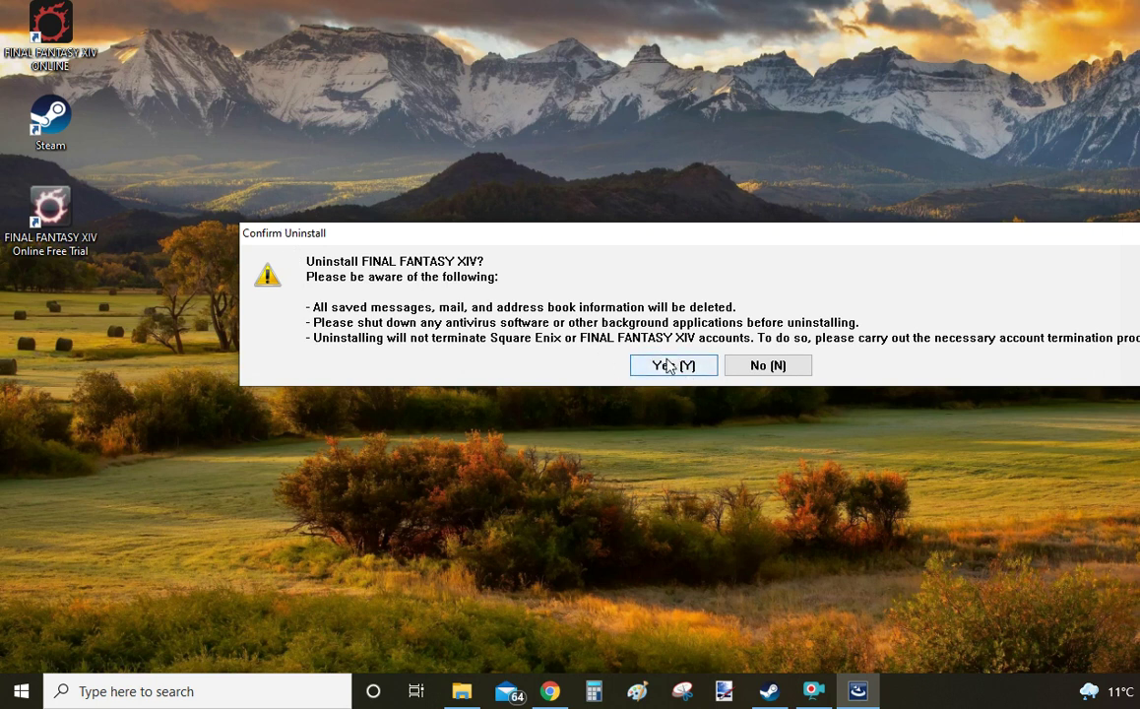
click(766, 365)
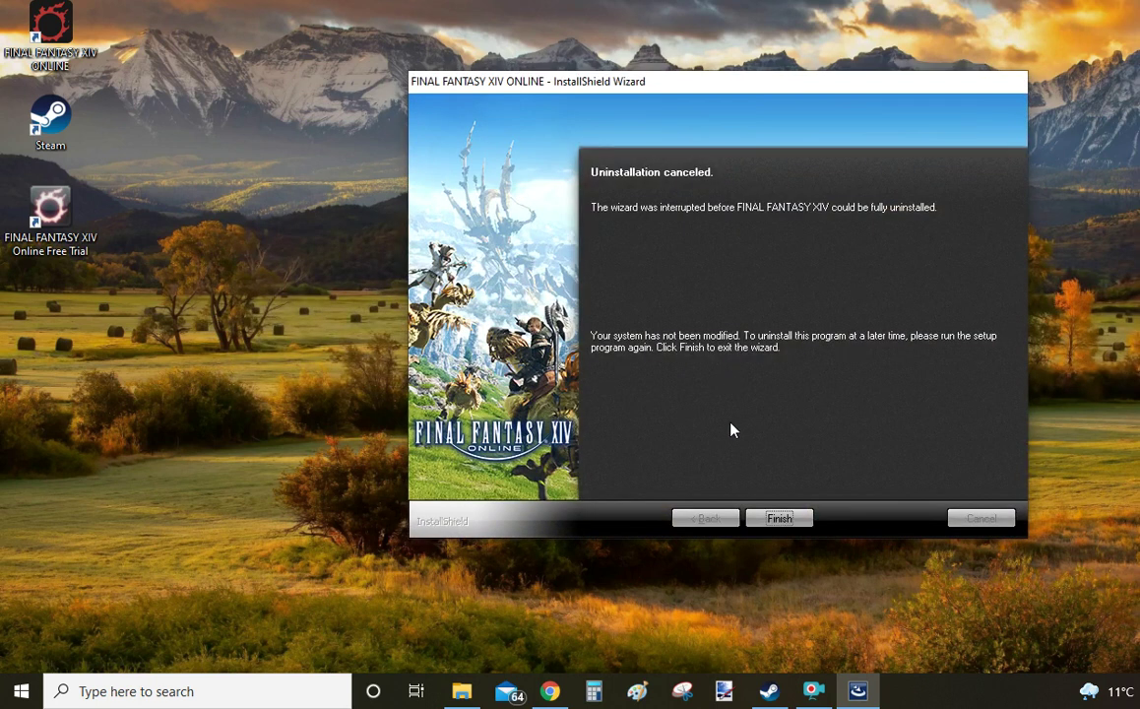
click(782, 520)
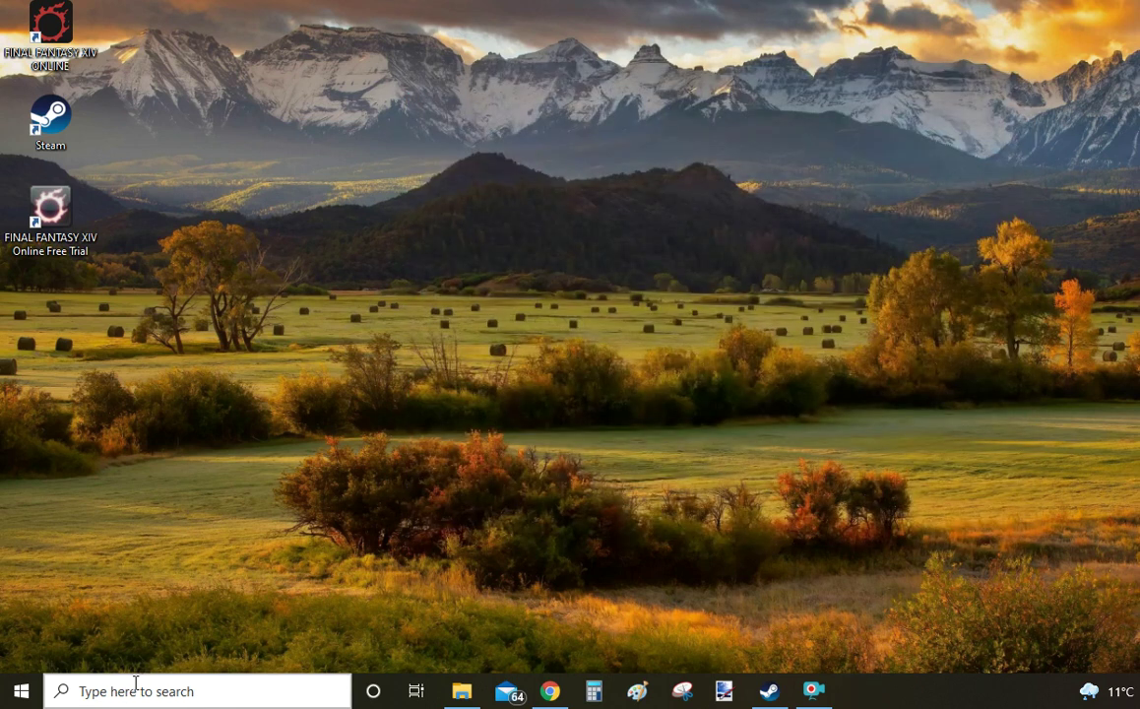
click(769, 690)
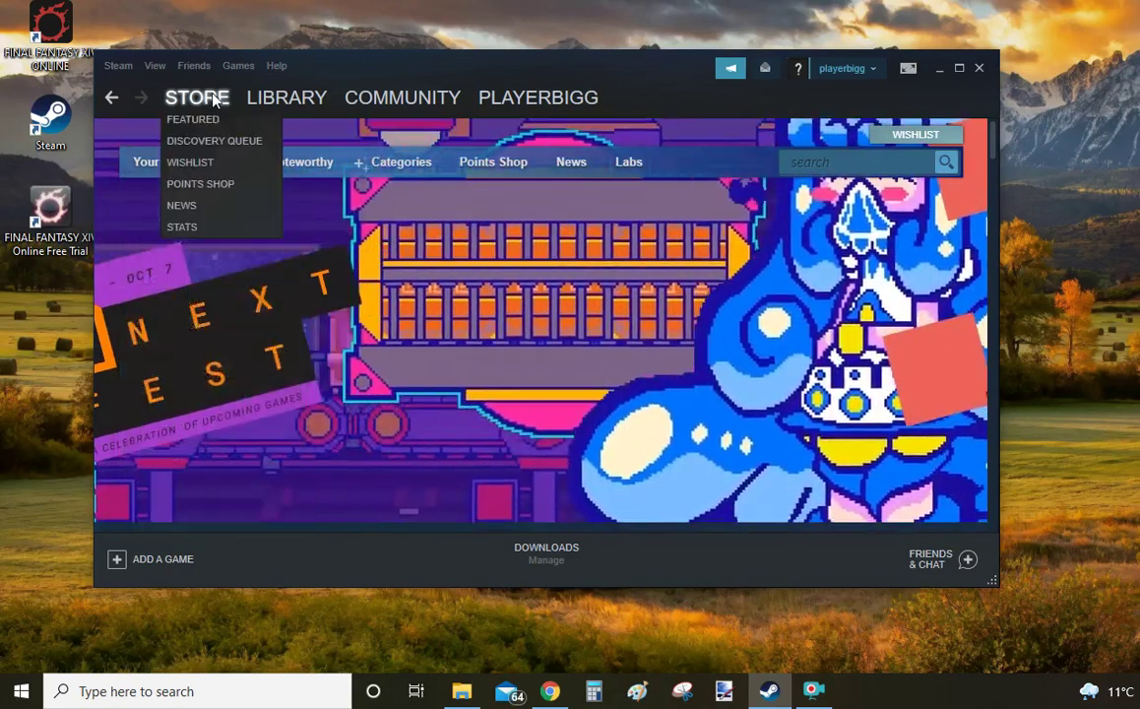
mouse_move(287, 98)
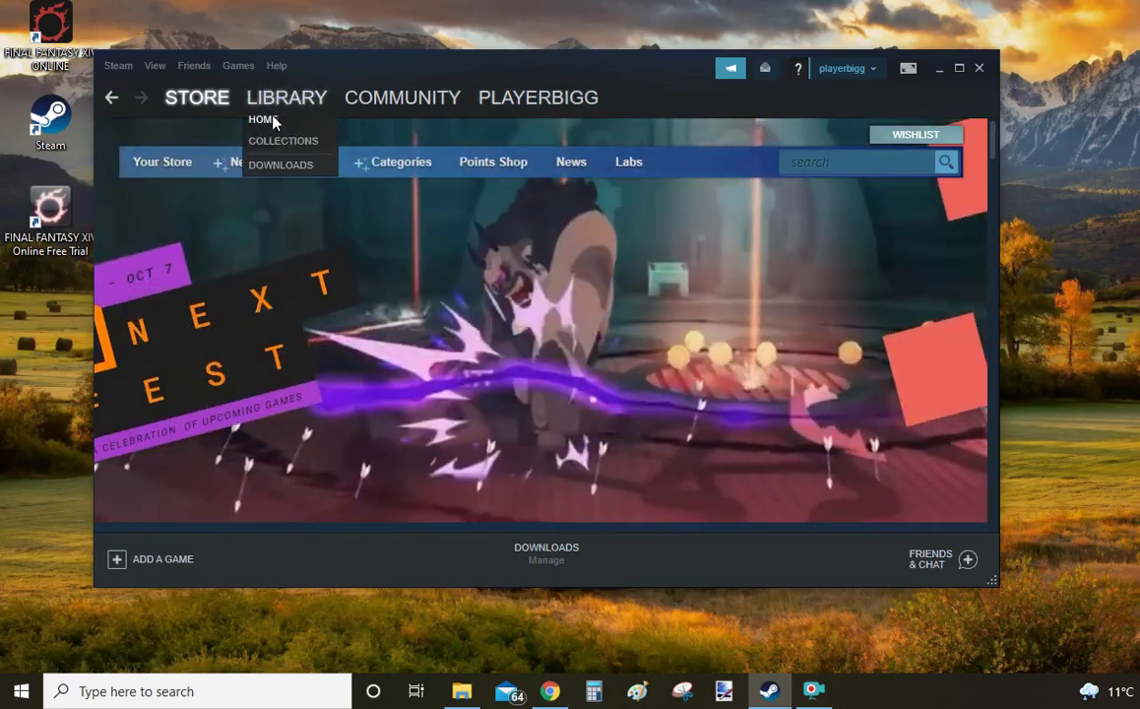
- Switch Steam to the LIBRARY home listing the three games
click(264, 119)
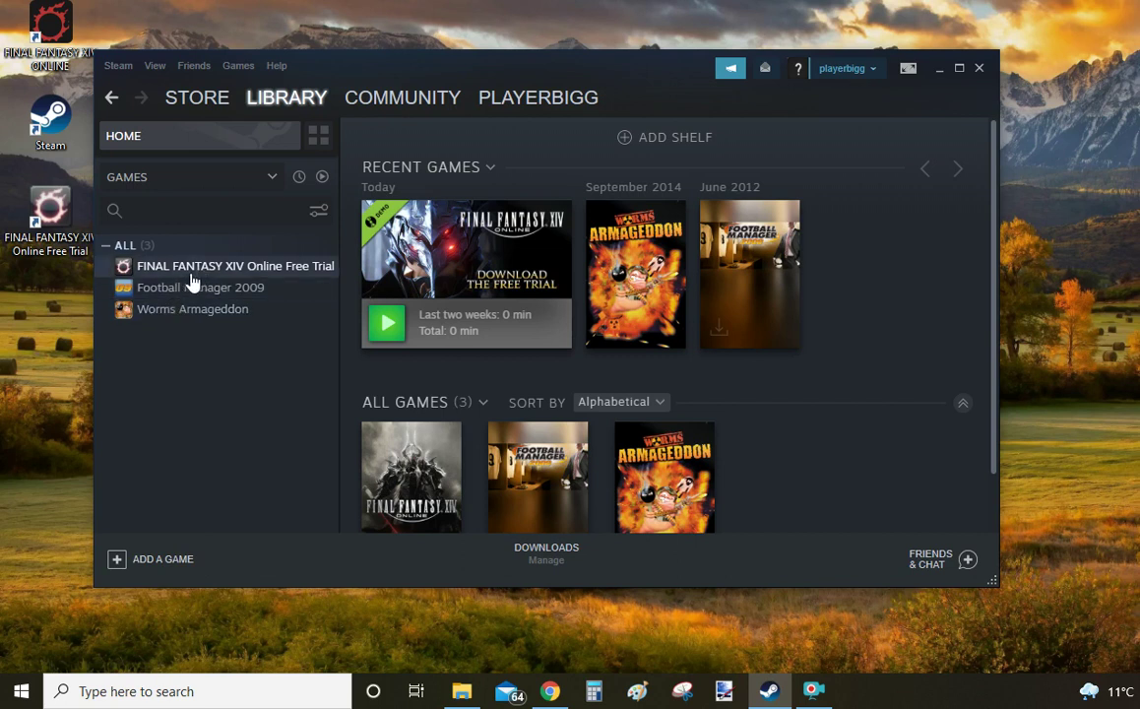
- Uninstall FINAL FANTASY XIV Online Free Trial via its Manage > Uninstall menu and confirm
right_click(280, 268)
mouse_move(309, 349)
click(458, 424)
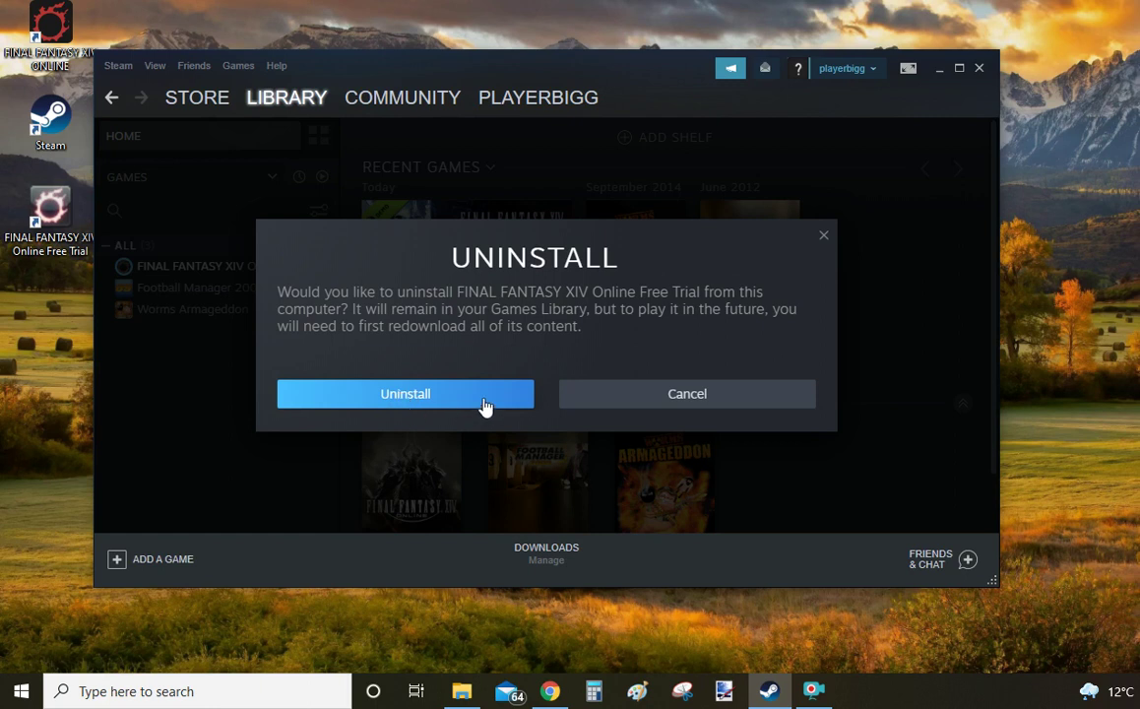
click(423, 398)
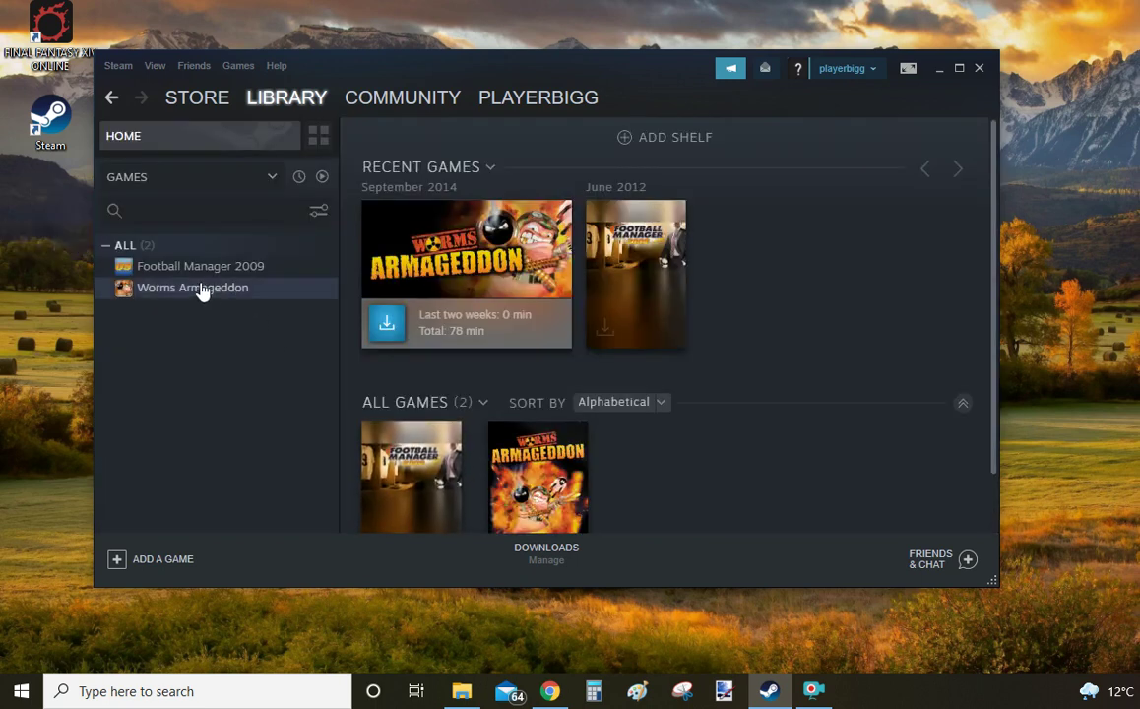